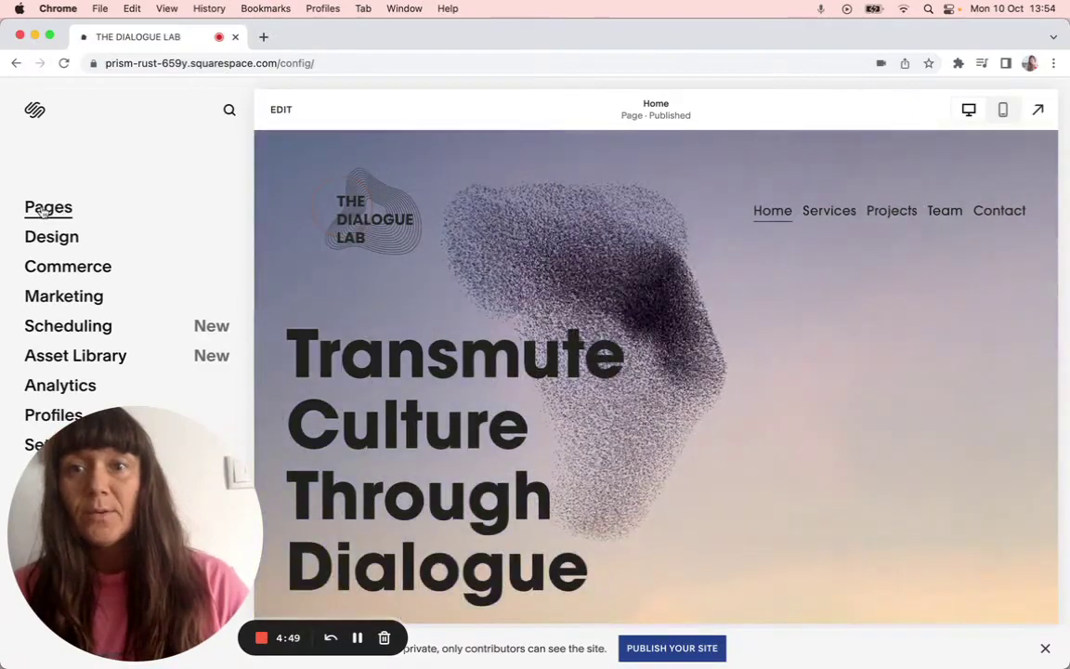
Step: Show the Pages panel and scroll down to the Not Linked pages, such as Project-one
click(46, 208)
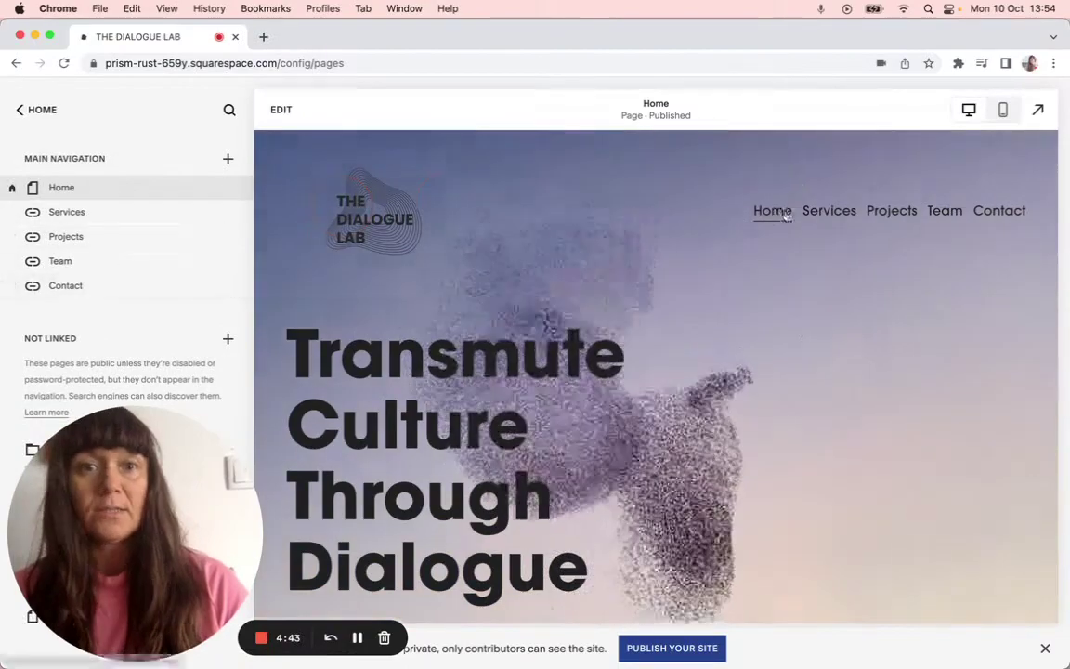
scroll(162, 258, down, 1)
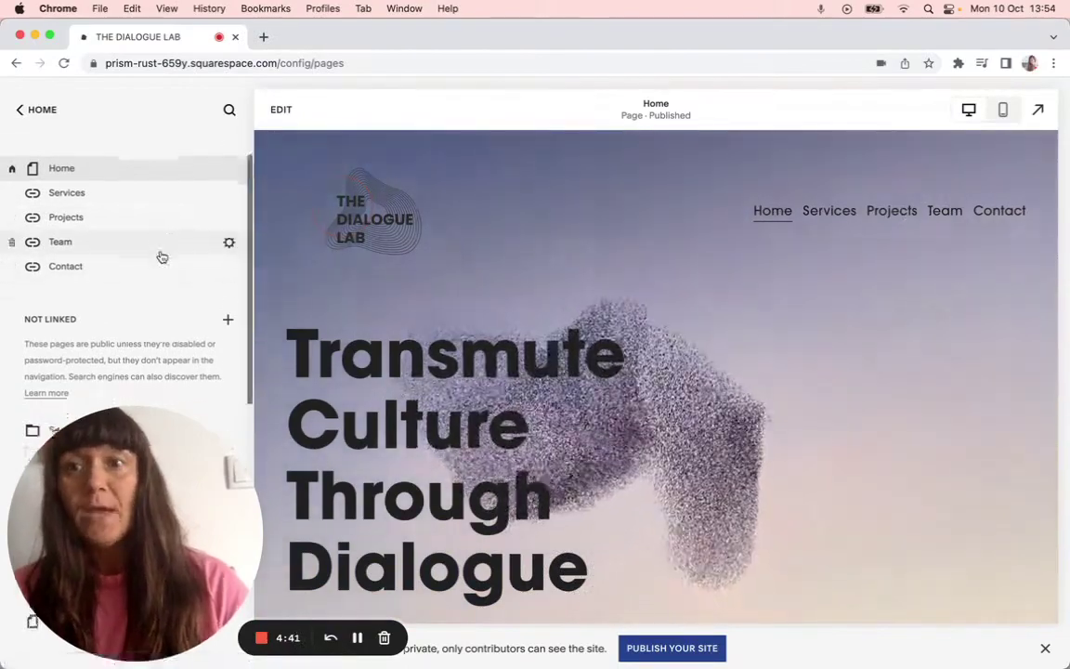
scroll(160, 252, down, 3)
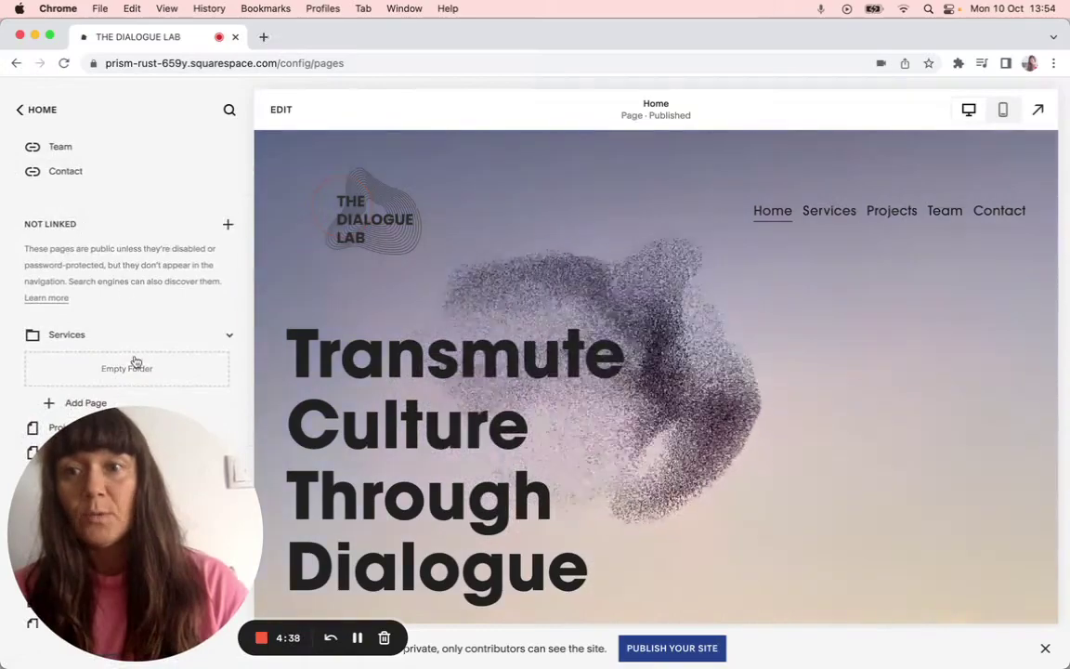
scroll(135, 361, down, 4)
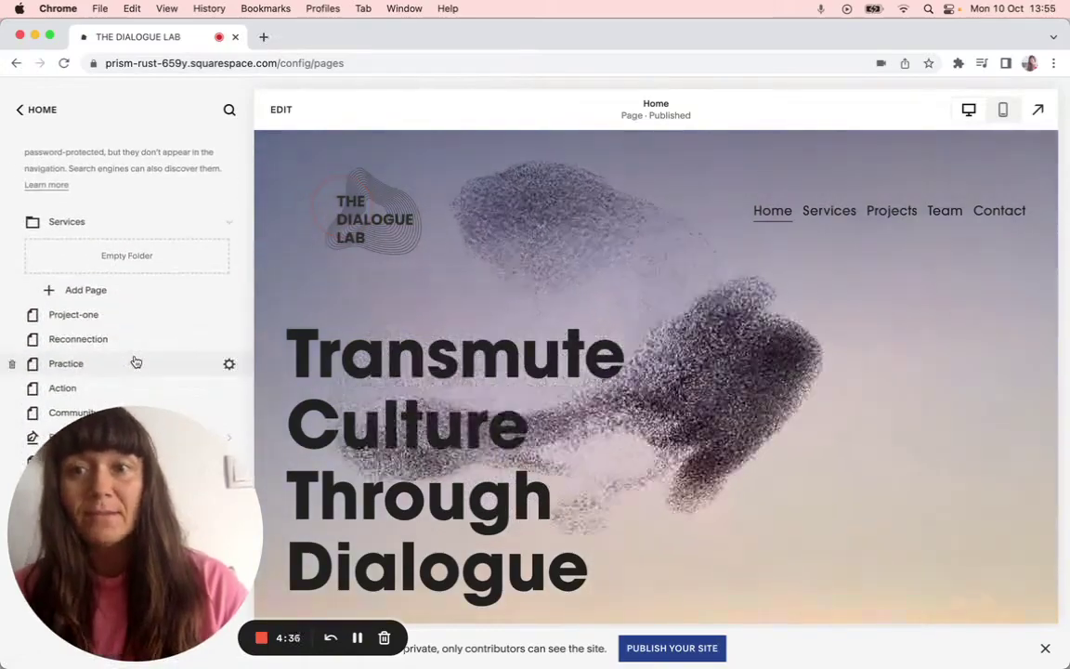
scroll(135, 361, down, 4)
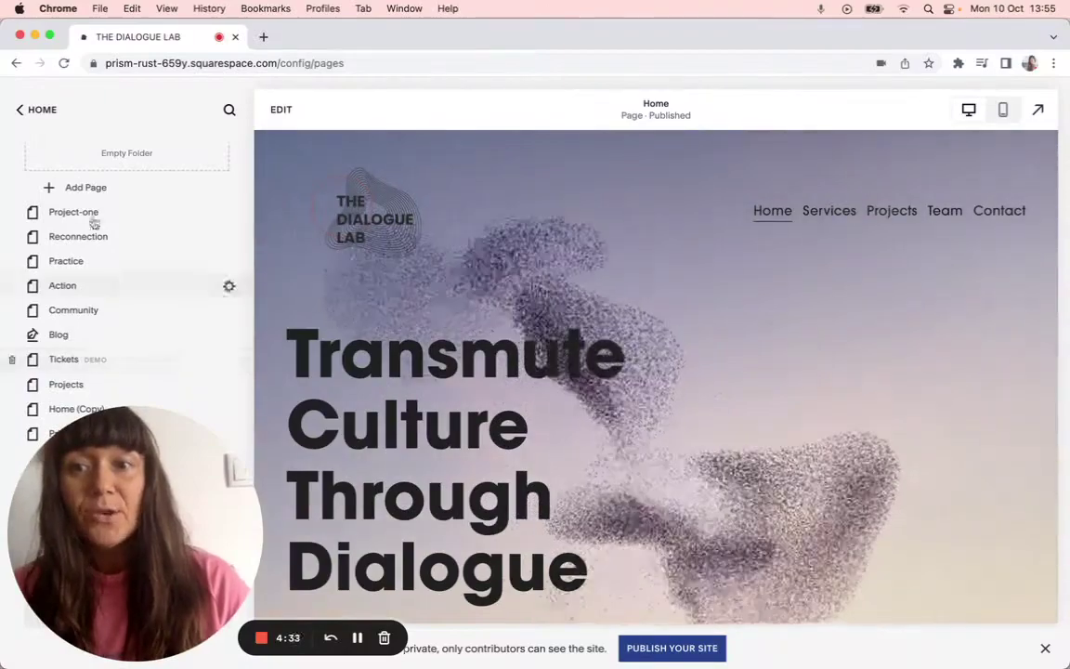
scroll(78, 376, down, 3)
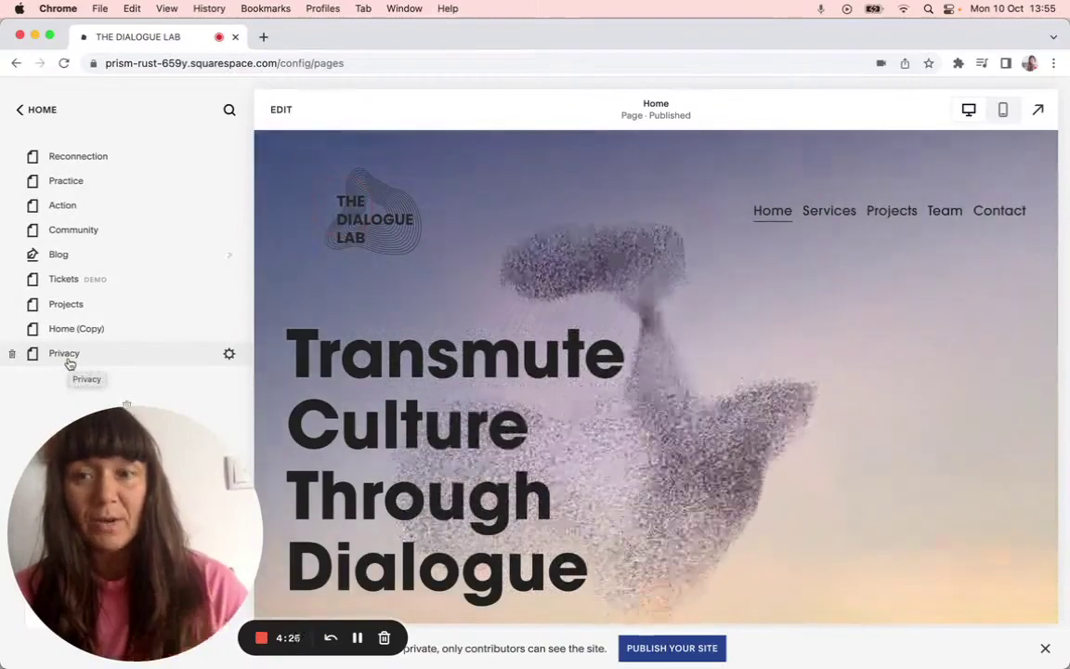
scroll(104, 239, up, 4)
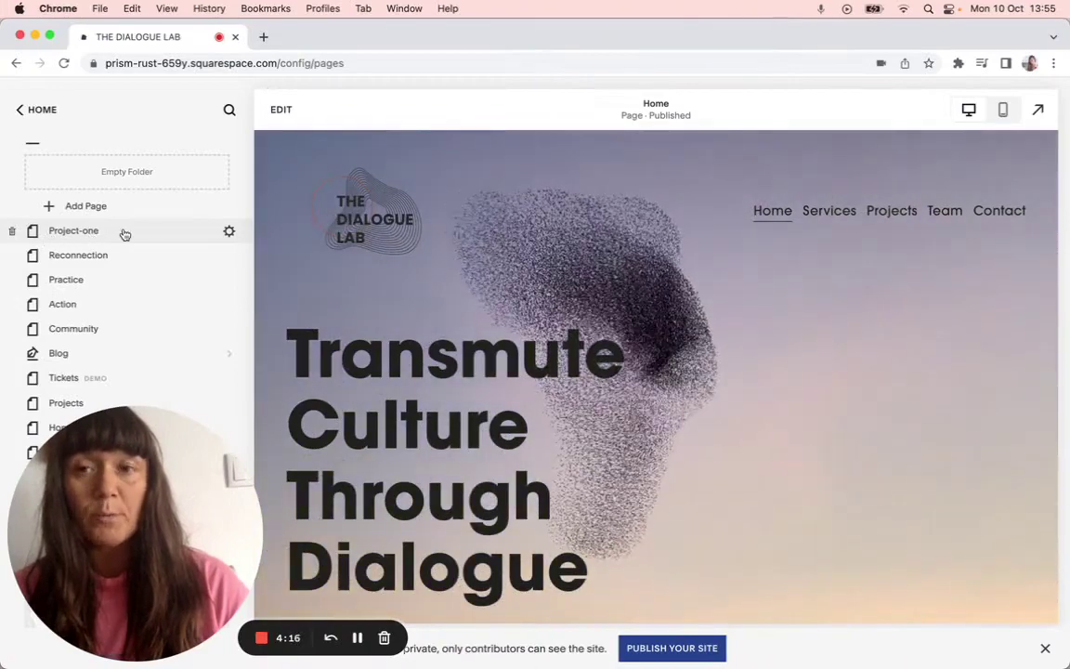
Step: Scroll the Home preview to the Projects cards and highlight 'Impact Hub Lisbon' in the first caption
scroll(484, 333, down, 5)
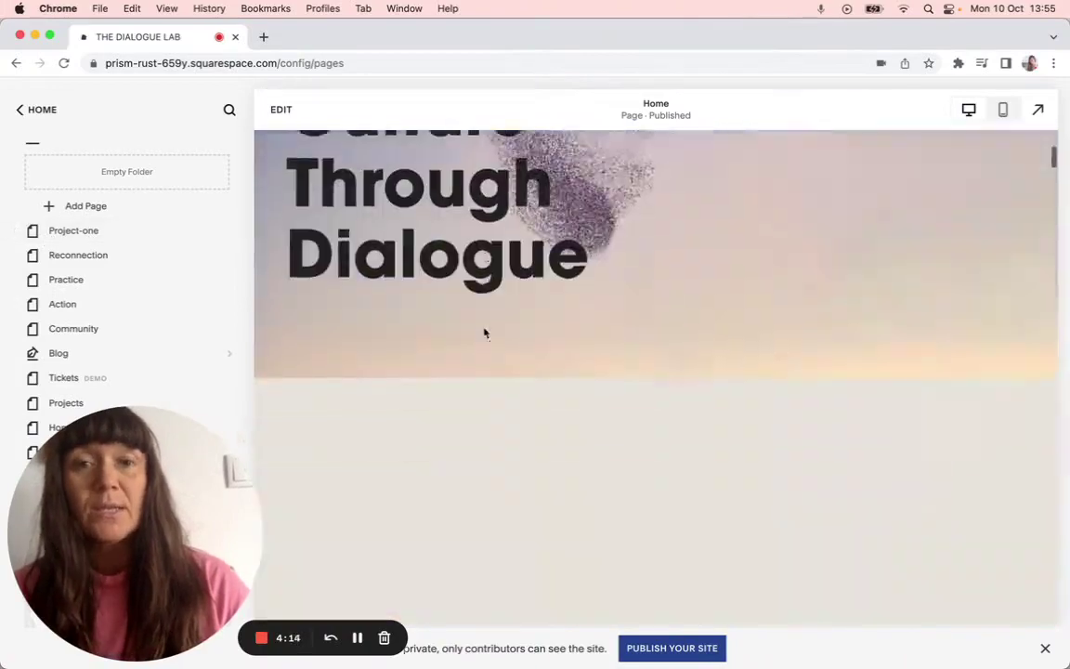
scroll(484, 333, down, 10)
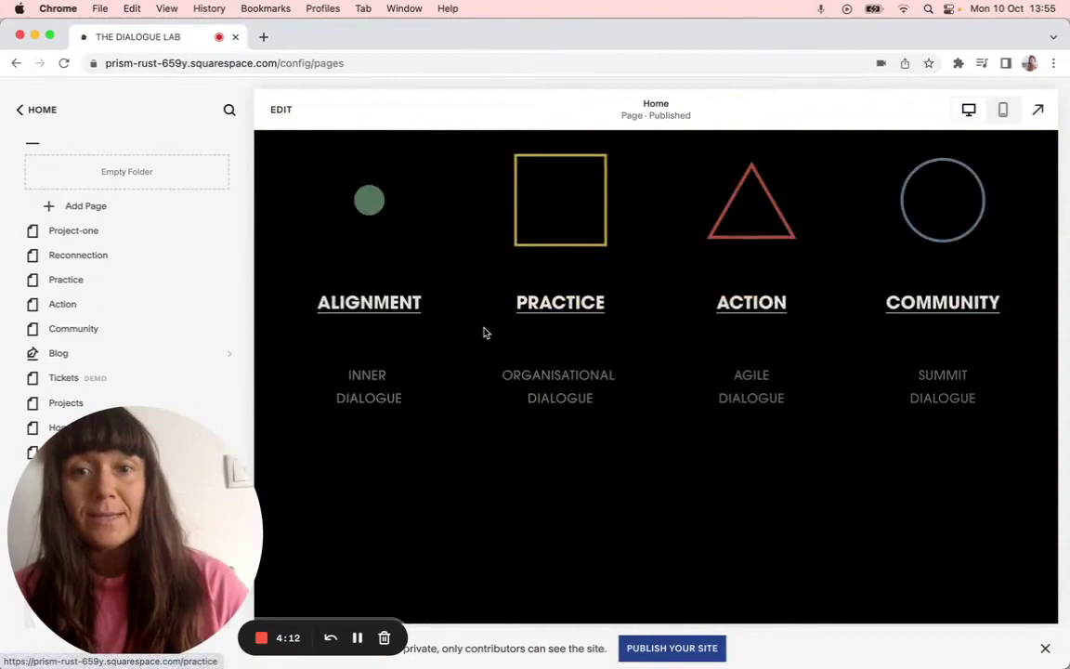
scroll(484, 334, down, 15)
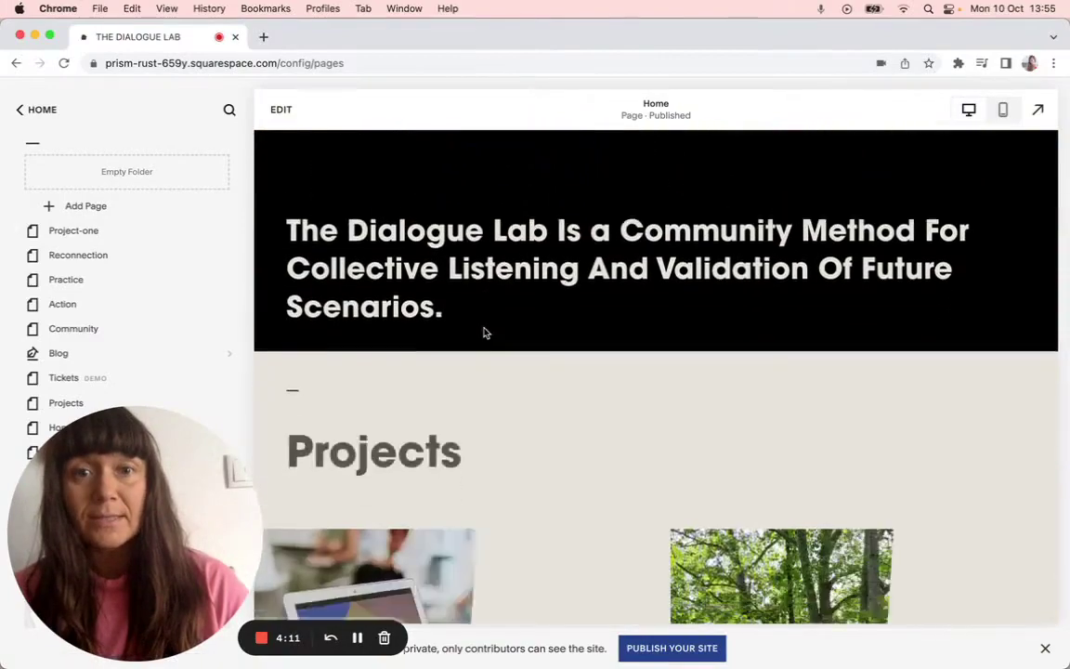
scroll(484, 334, down, 5)
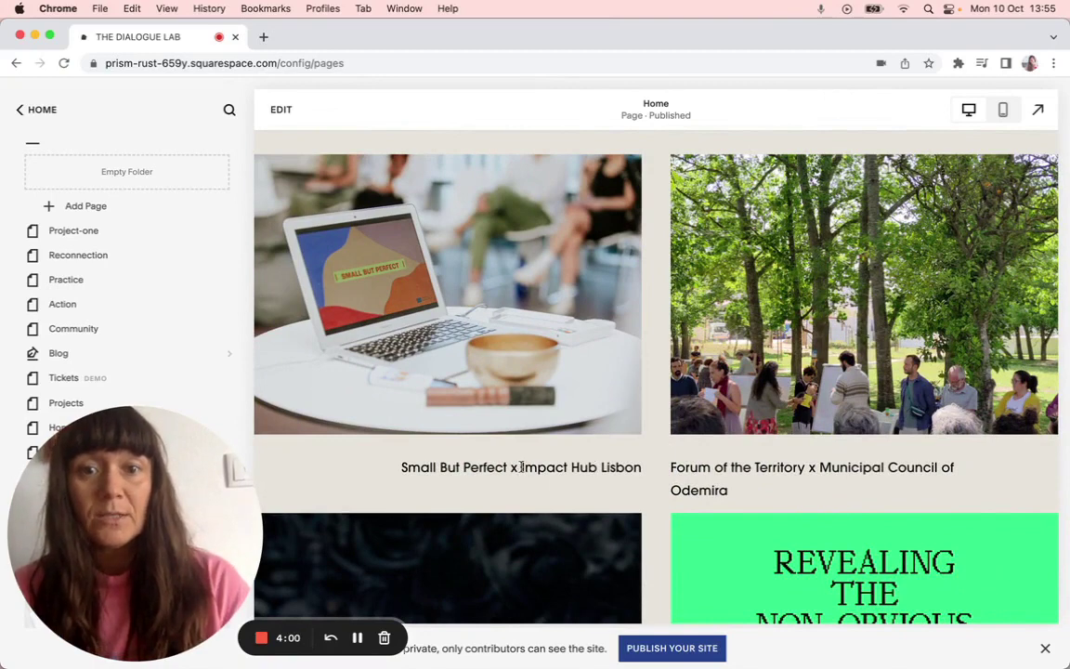
drag(521, 467, 612, 474)
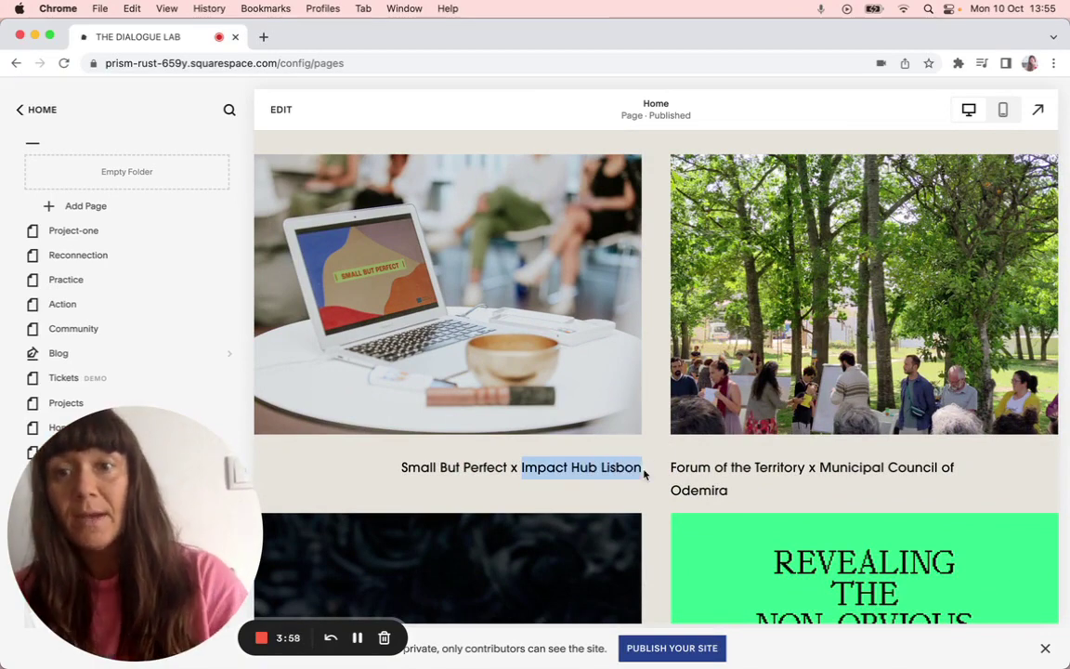
Step: Rename Project-one to 'Project-Impact- Hub- Lisbon' and open the renamed page
double_click(100, 232)
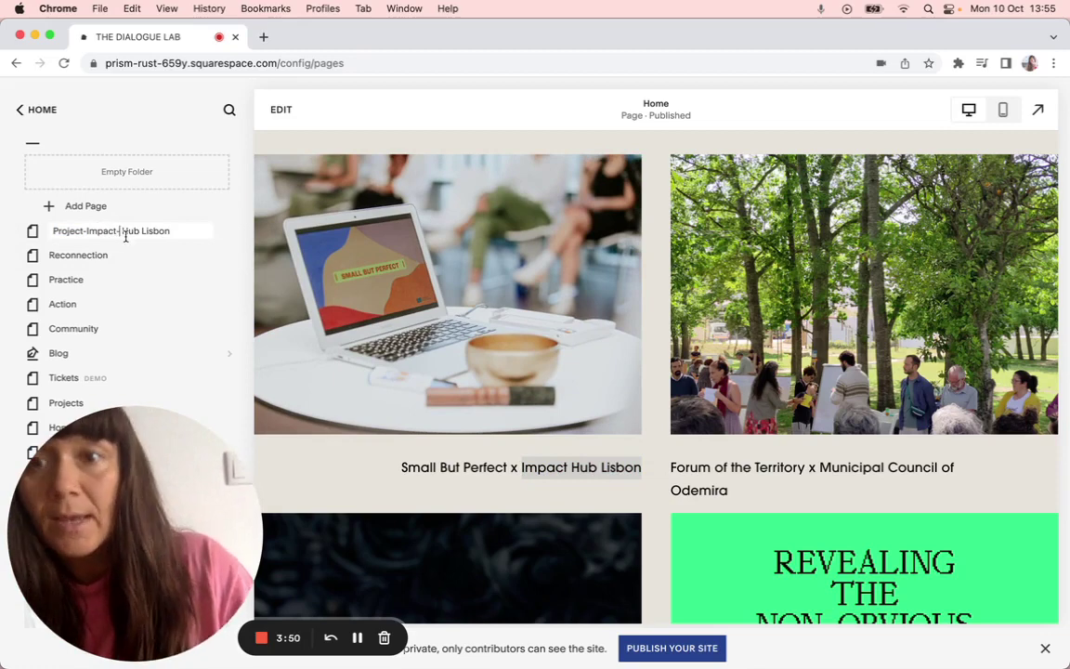
click(137, 236)
text(-)
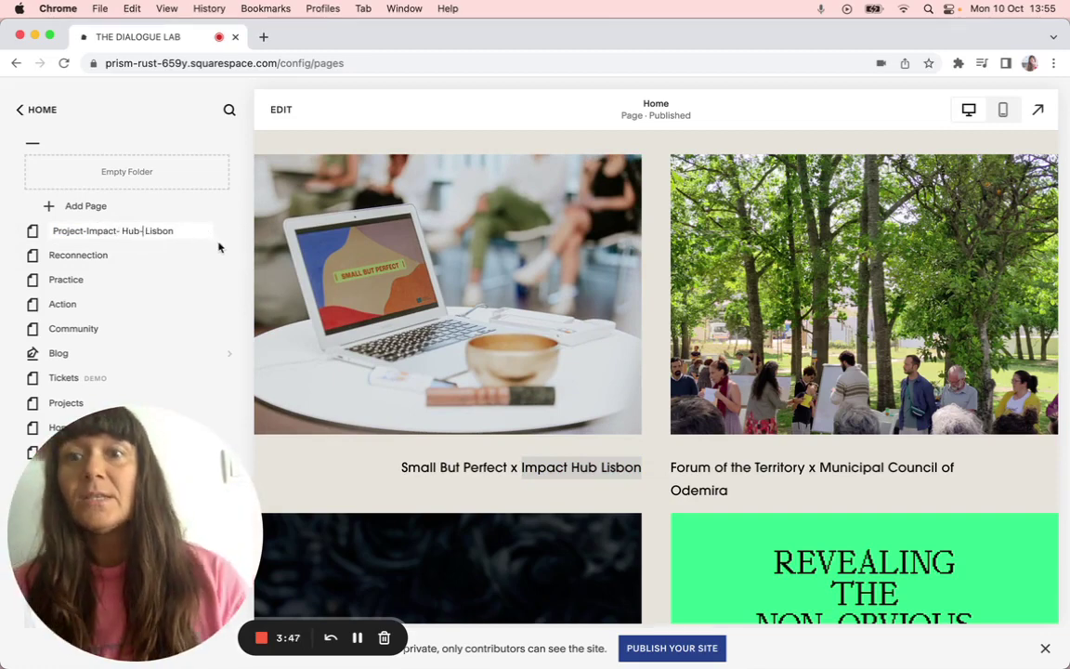
key(Return)
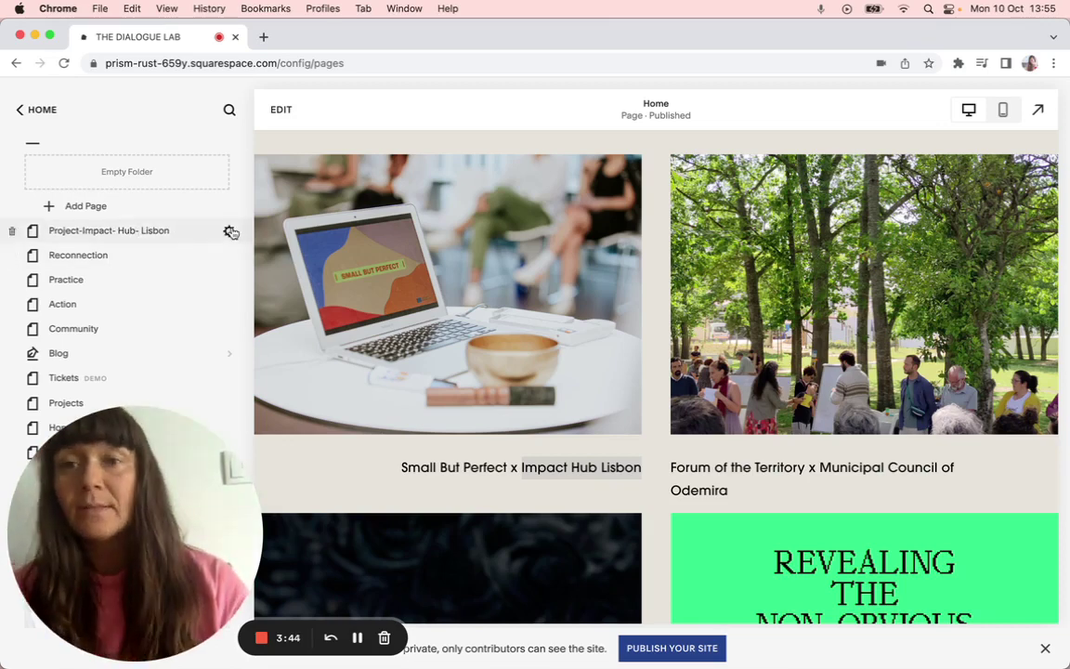
click(192, 236)
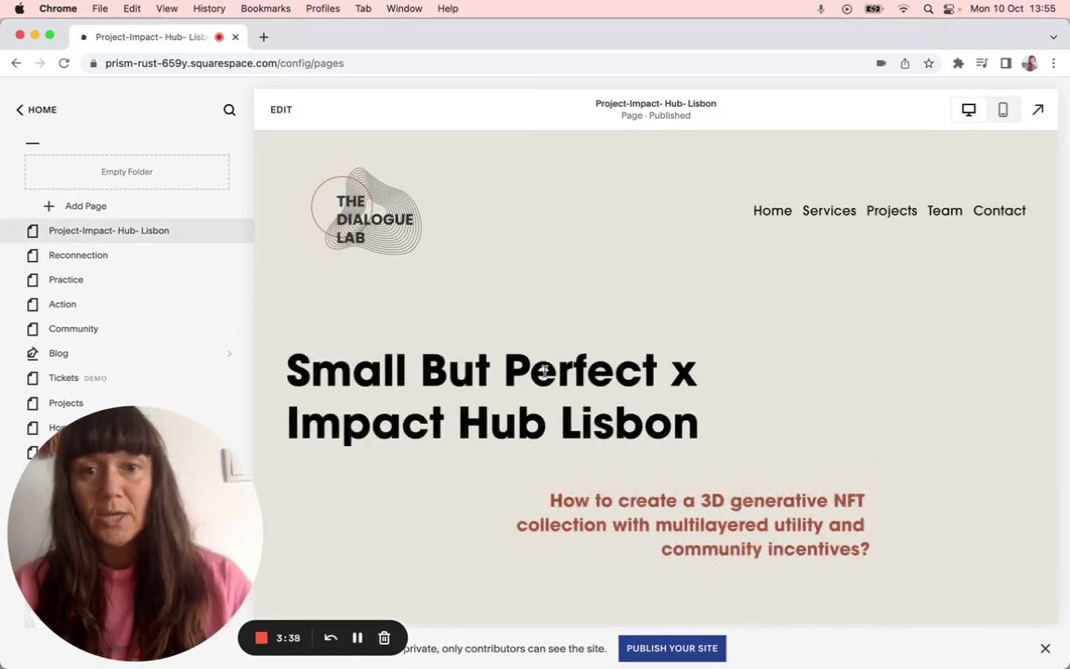
Step: Scroll through the Project-Impact- Hub- Lisbon page preview and return to the top
scroll(831, 518, down, 10)
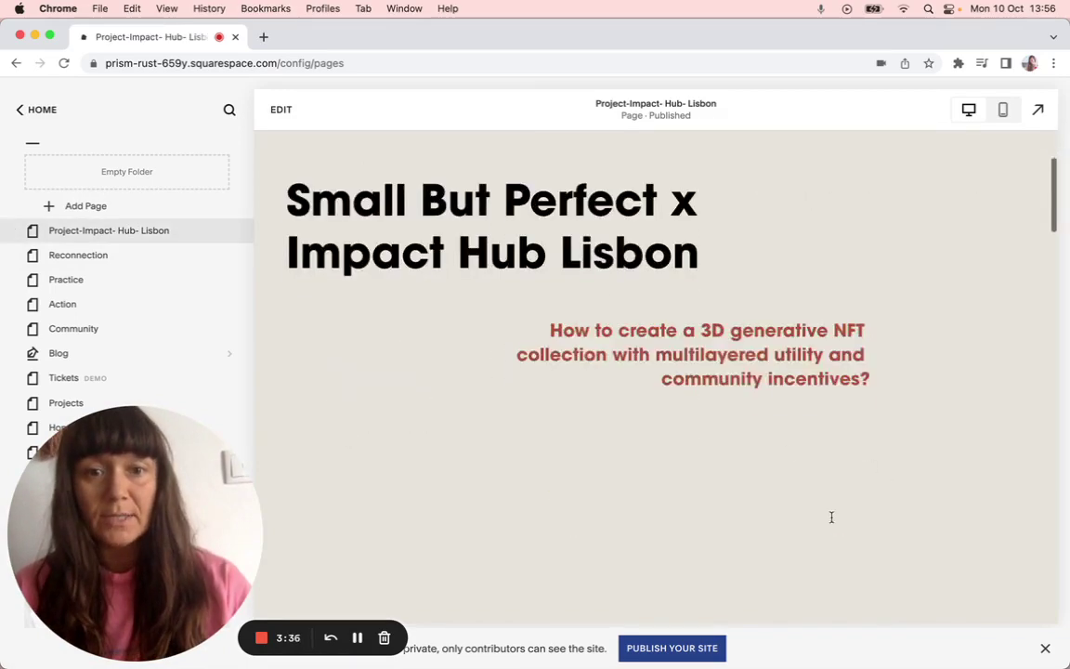
scroll(831, 517, down, 10)
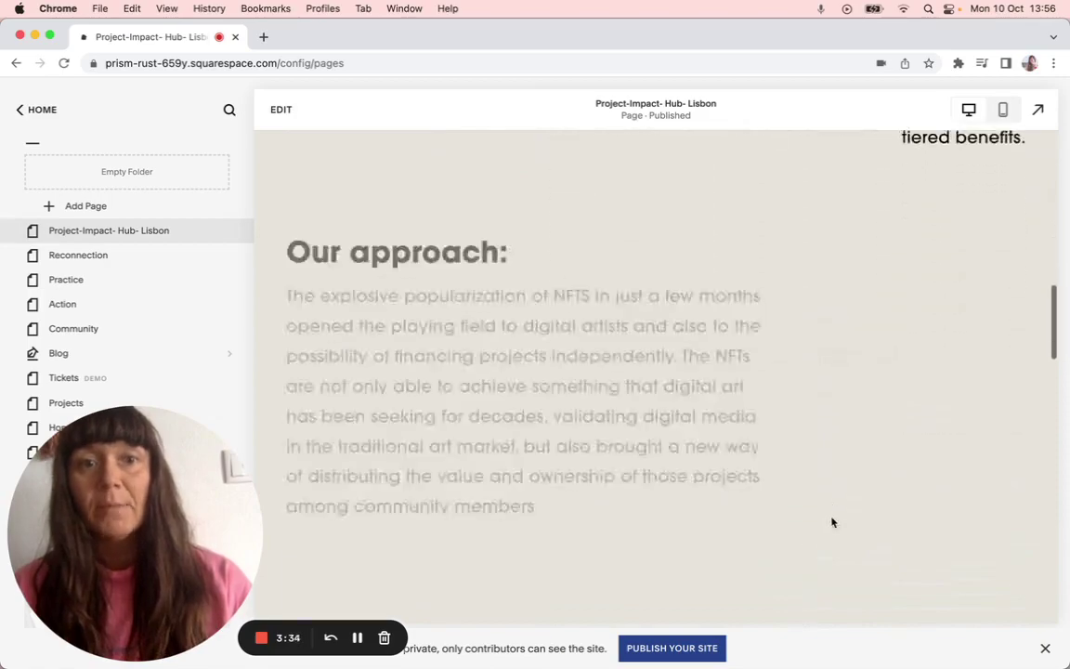
scroll(831, 517, down, 3)
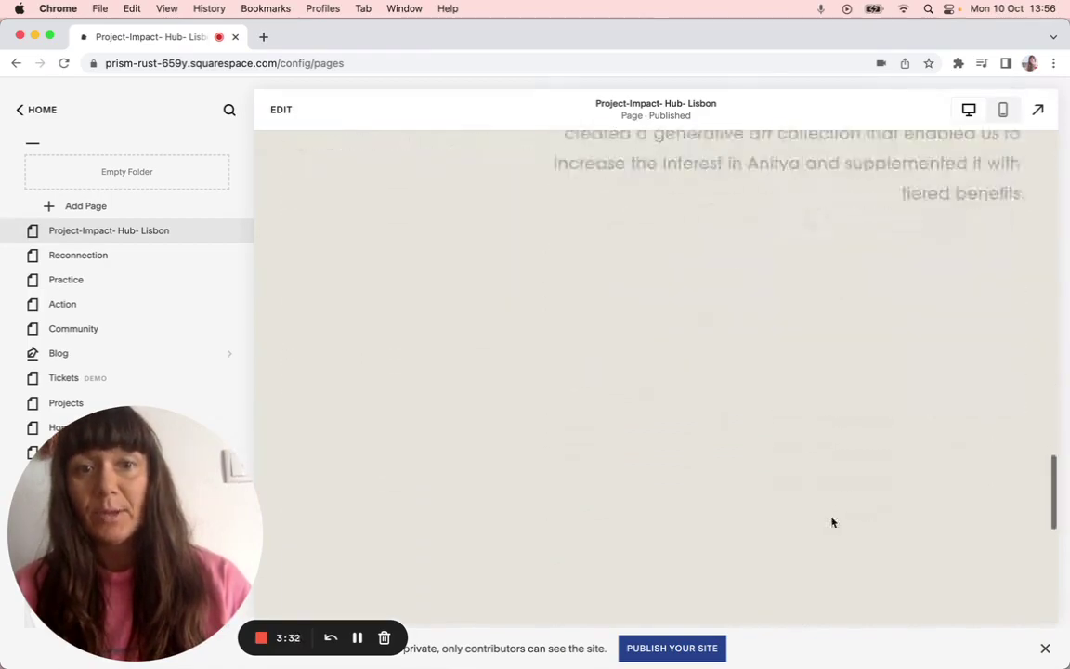
scroll(831, 520, up, 15)
scroll(831, 521, up, 3)
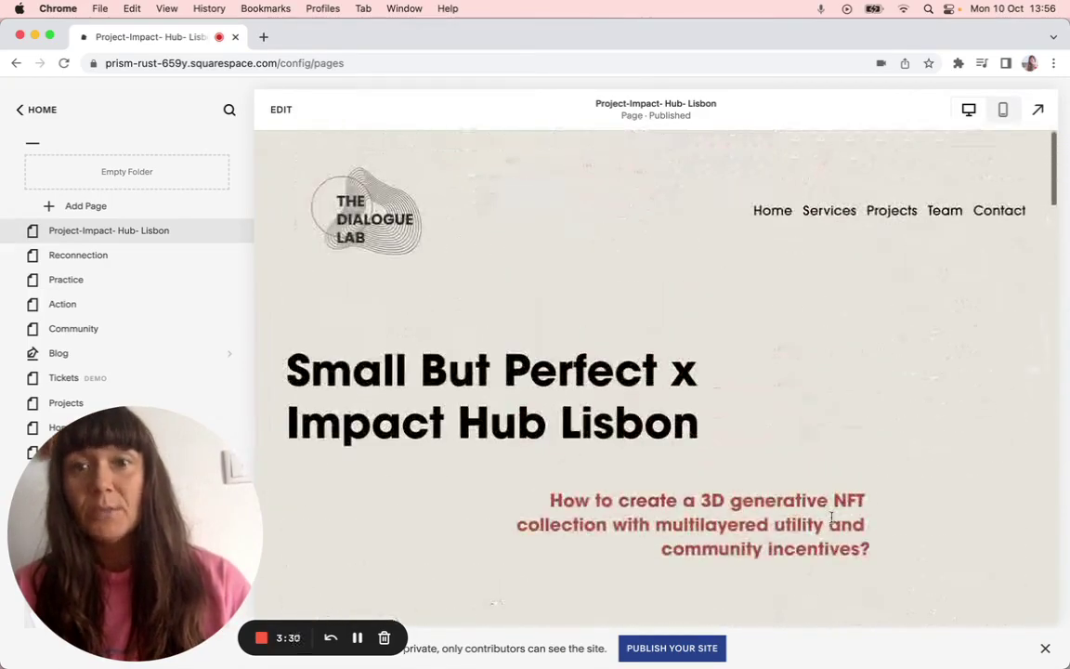
mouse_move(171, 238)
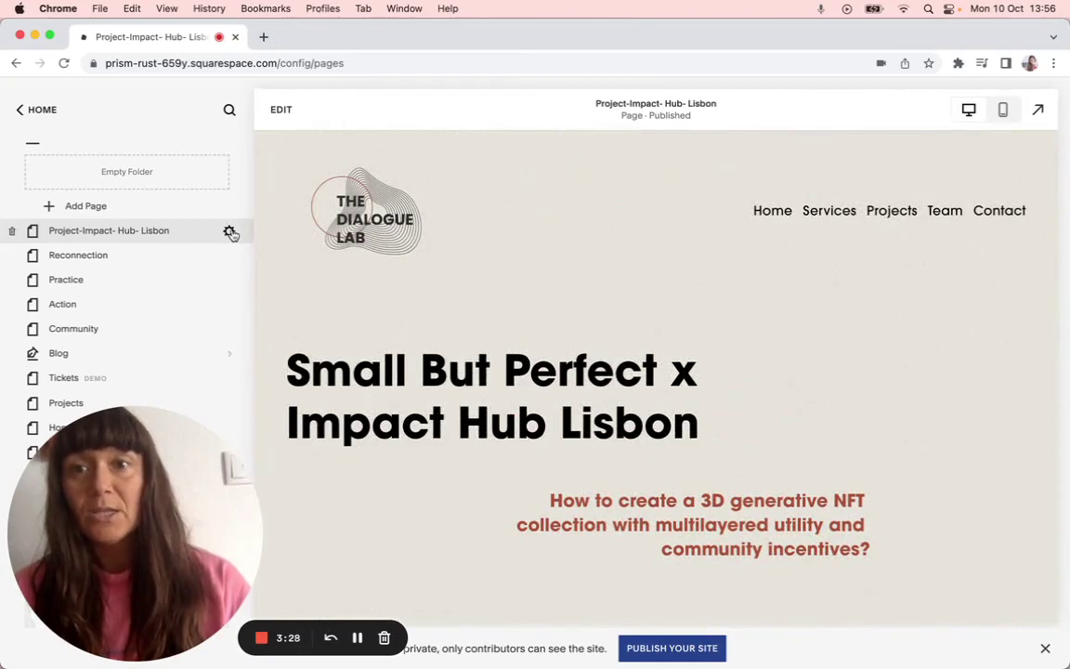
Step: Change the project page's URL slug from /new-pag to /impact-hub-lisbon and save the settings
click(230, 233)
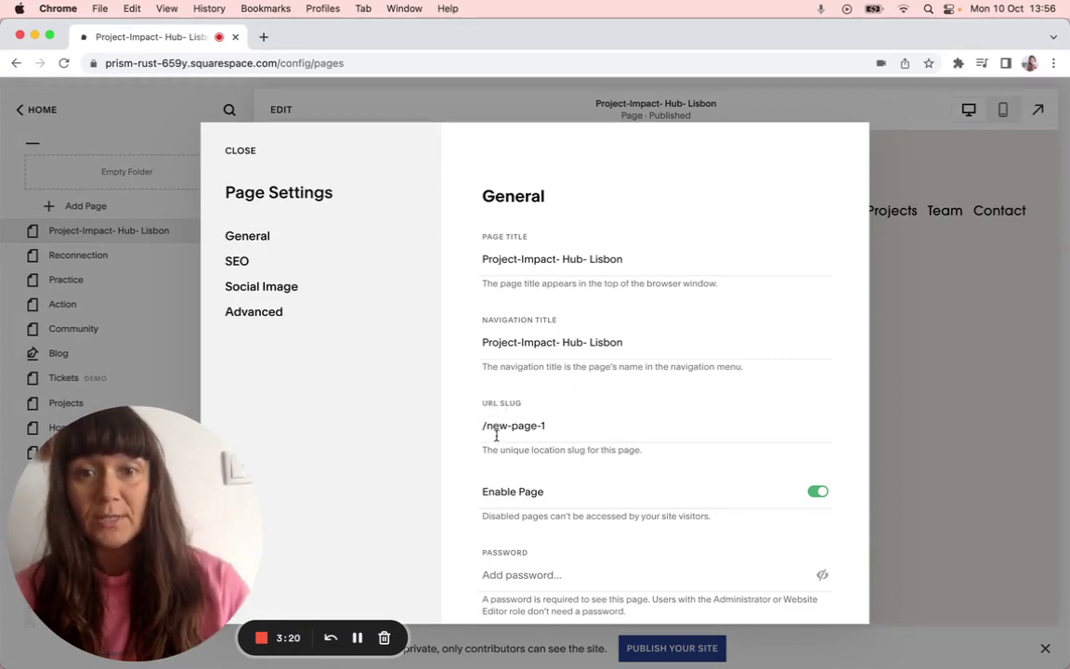
click(550, 425)
key(BackSpace)
key(BackSpace)
key(BackSpace)
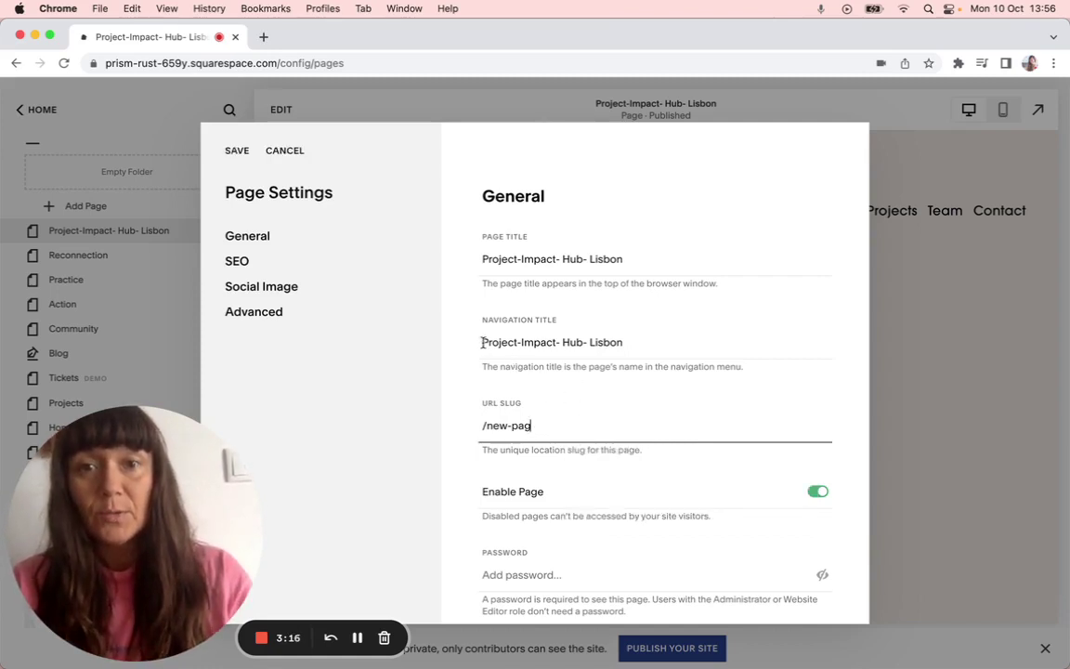
drag(521, 342, 640, 342)
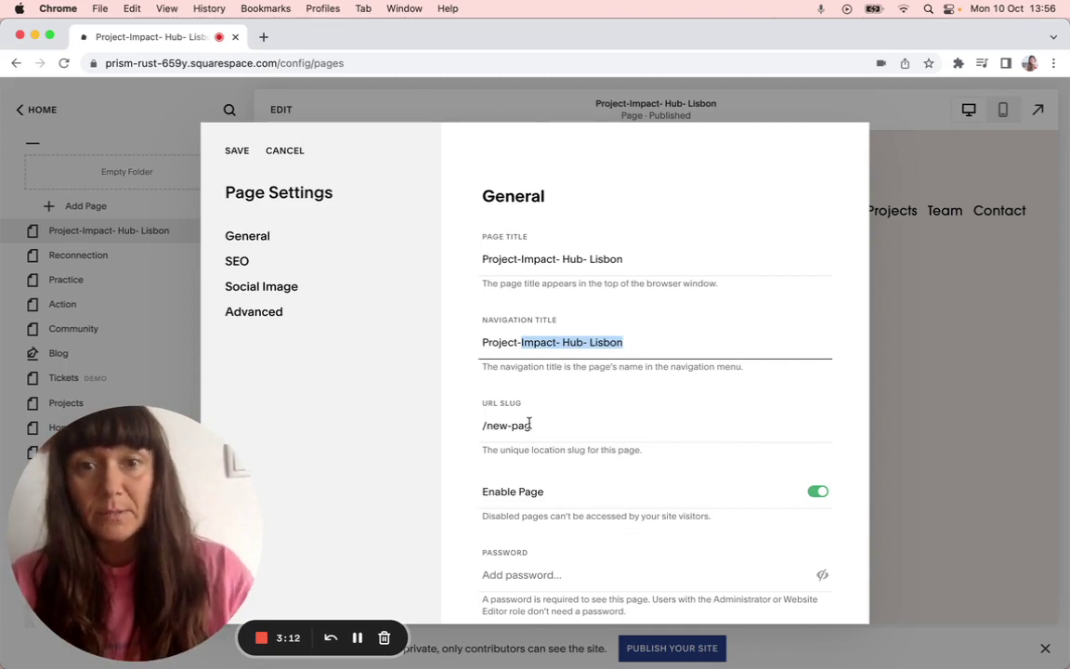
drag(530, 425, 482, 425)
text(impact-hub-lisbon)
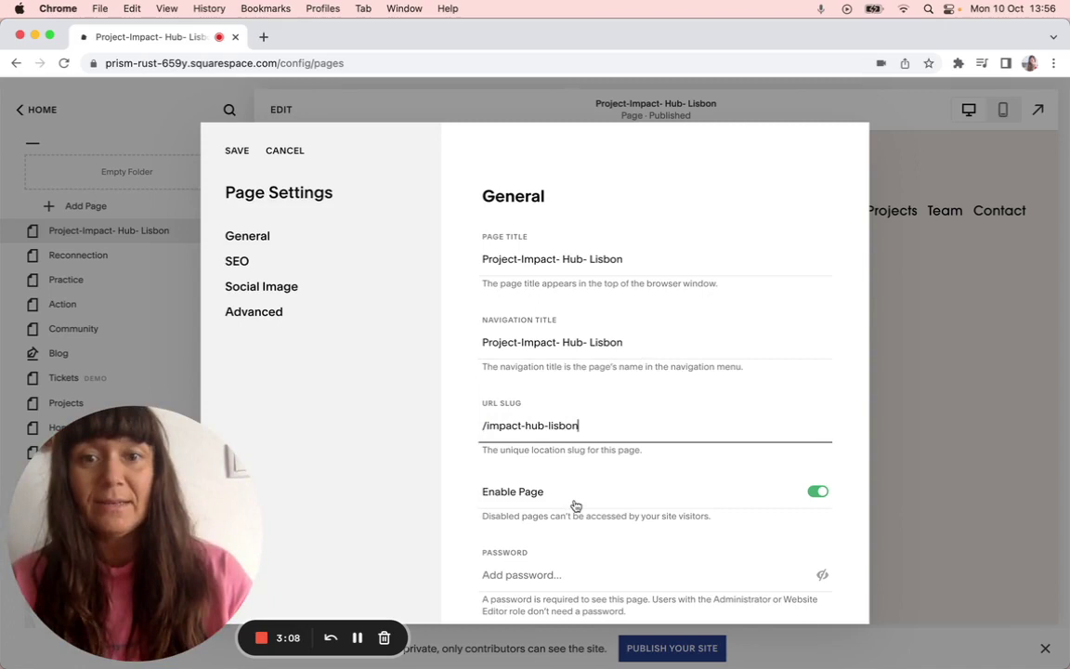
scroll(575, 501, down, 3)
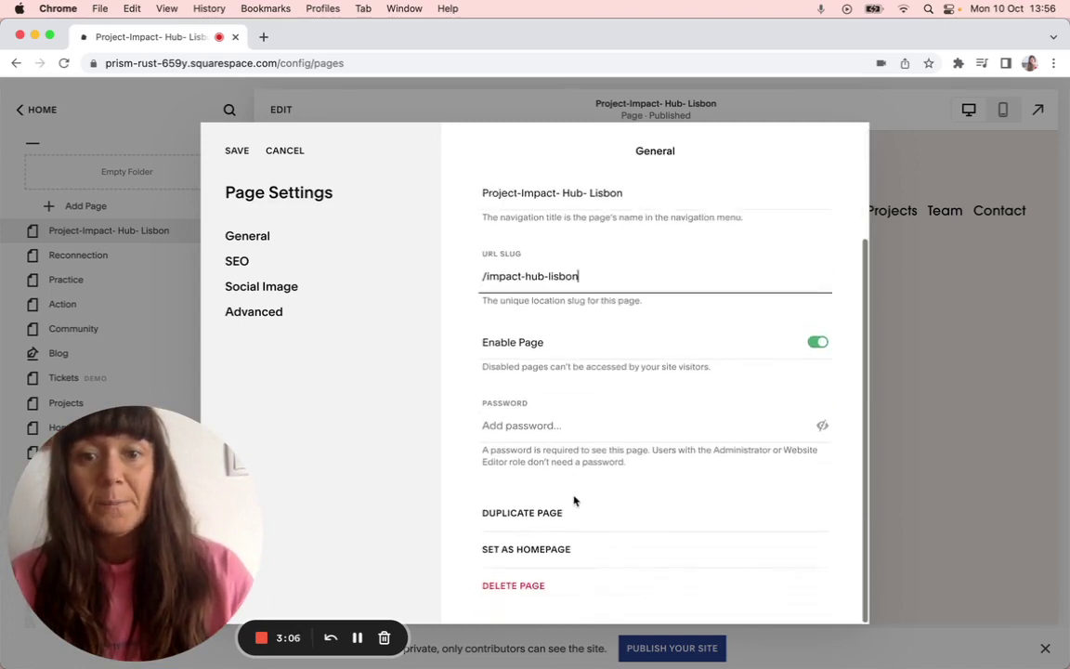
scroll(575, 502, up, 3)
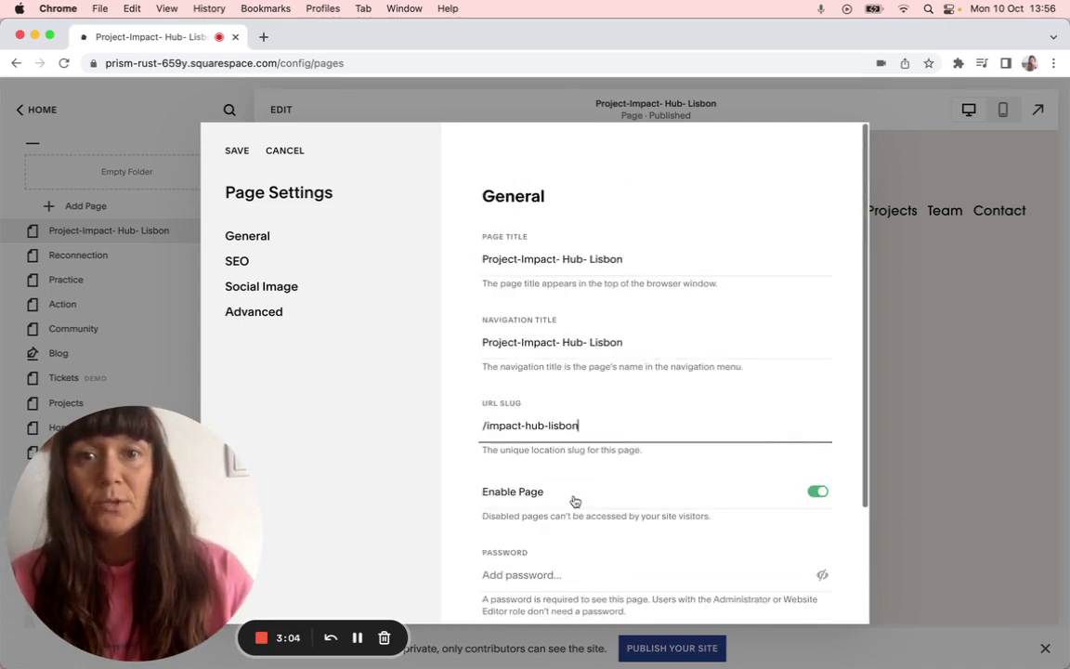
triple_click(521, 425)
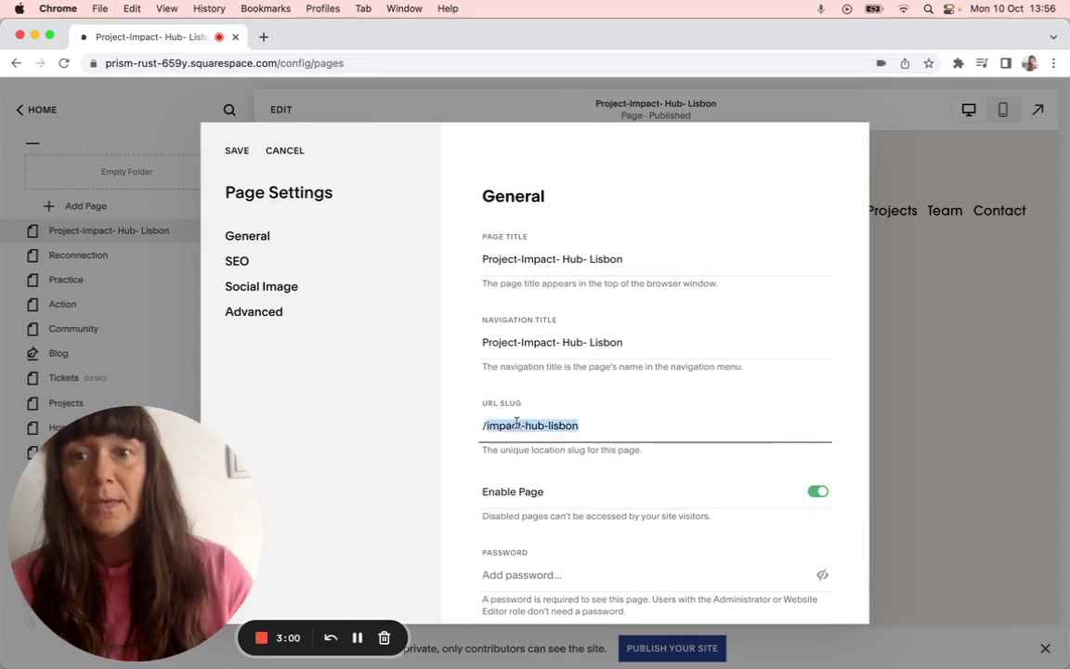
click(234, 154)
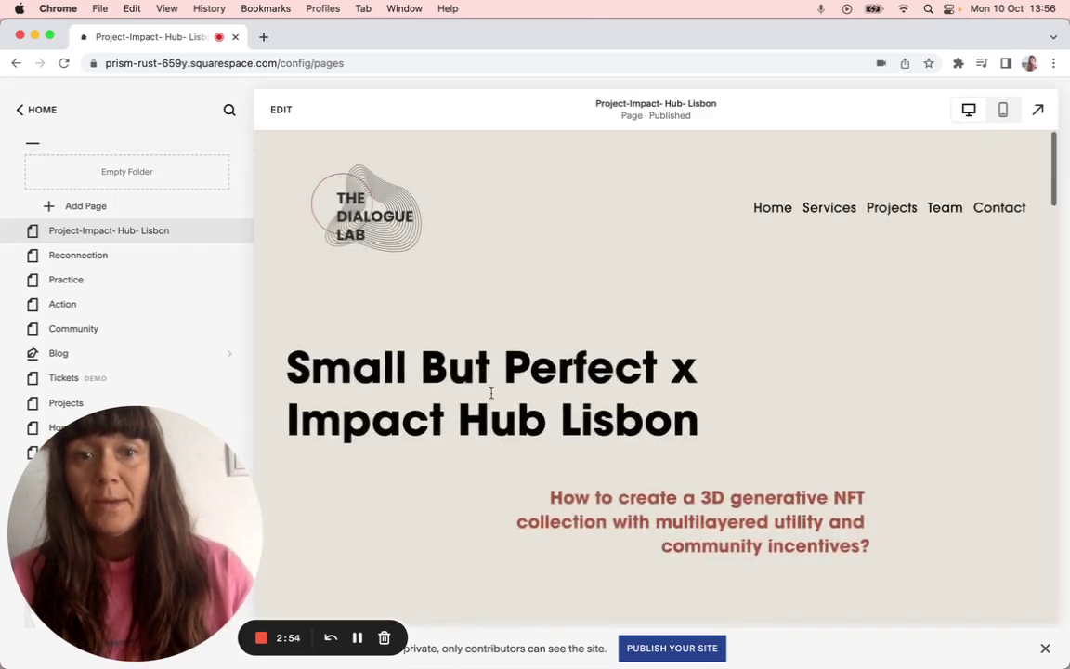
Step: Jump to the homepage's Projects section from the navigation and switch the homepage into edit mode
scroll(491, 393, down, 3)
scroll(489, 390, up, 3)
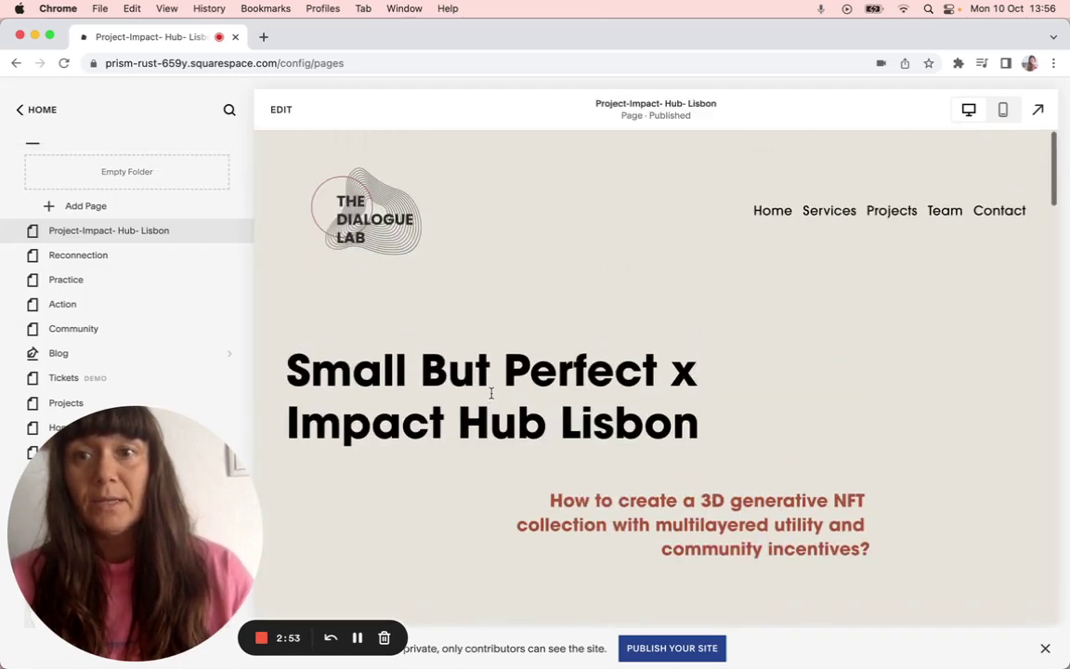
click(893, 217)
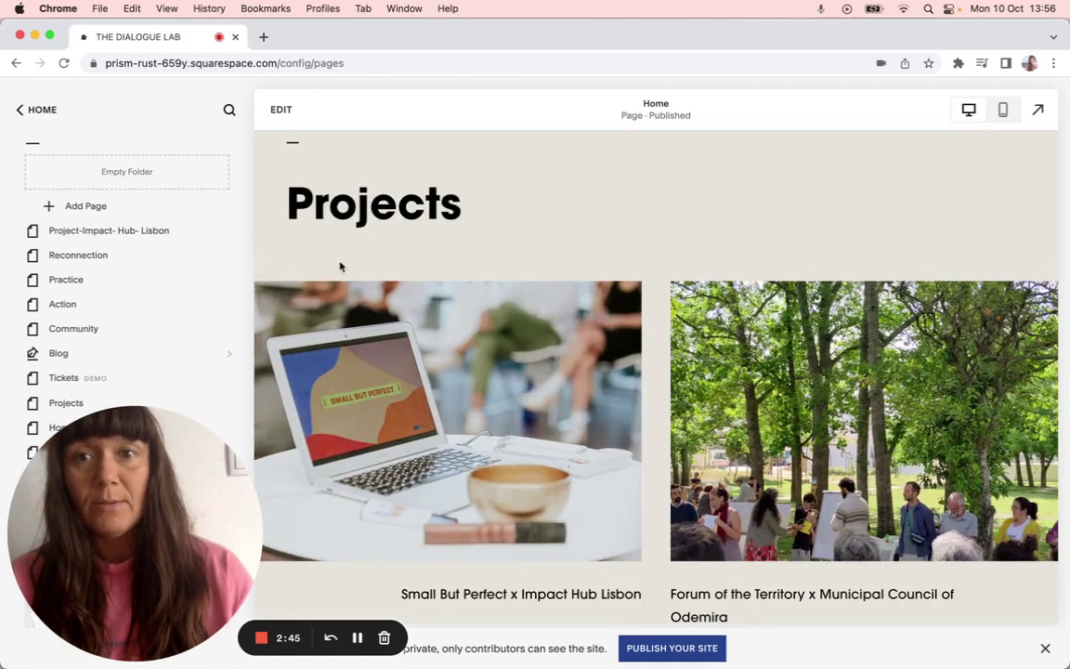
click(280, 110)
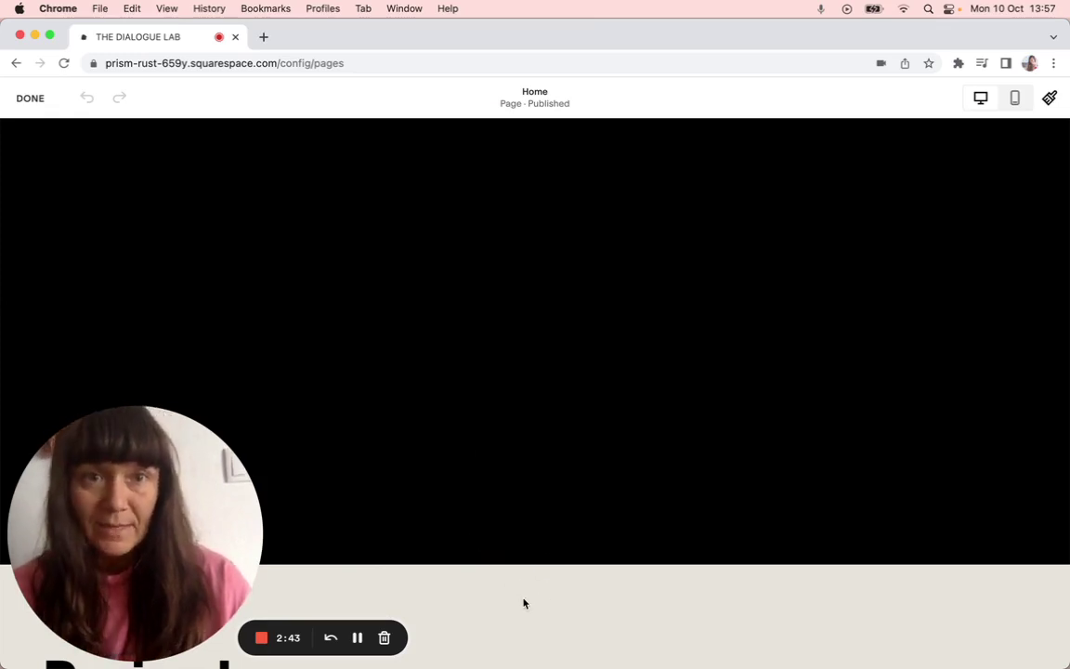
Step: Scroll to the Projects grid in the editor and select the Small But Perfect x Impact Hub Lisbon image
scroll(523, 602, down, 5)
scroll(521, 542, up, 8)
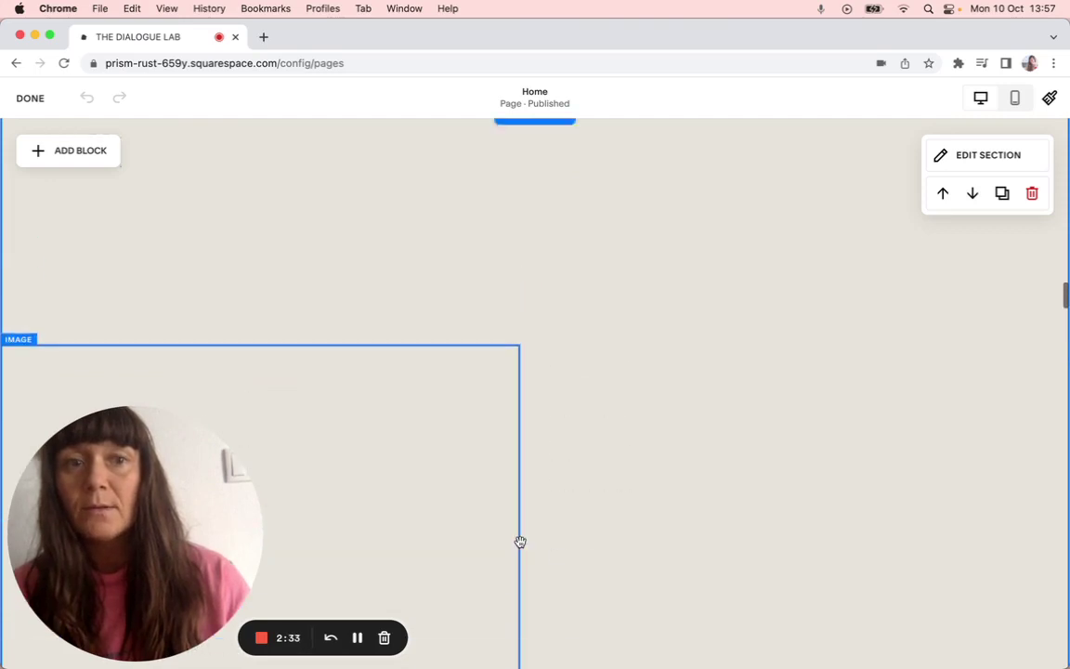
scroll(521, 541, up, 2)
scroll(521, 541, down, 5)
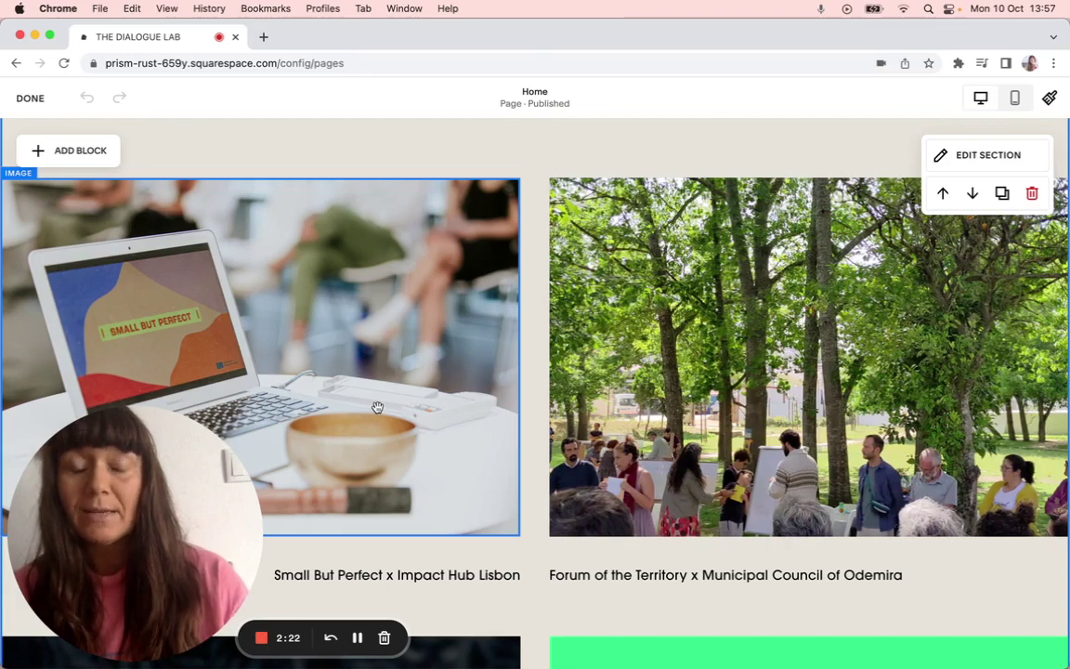
click(357, 358)
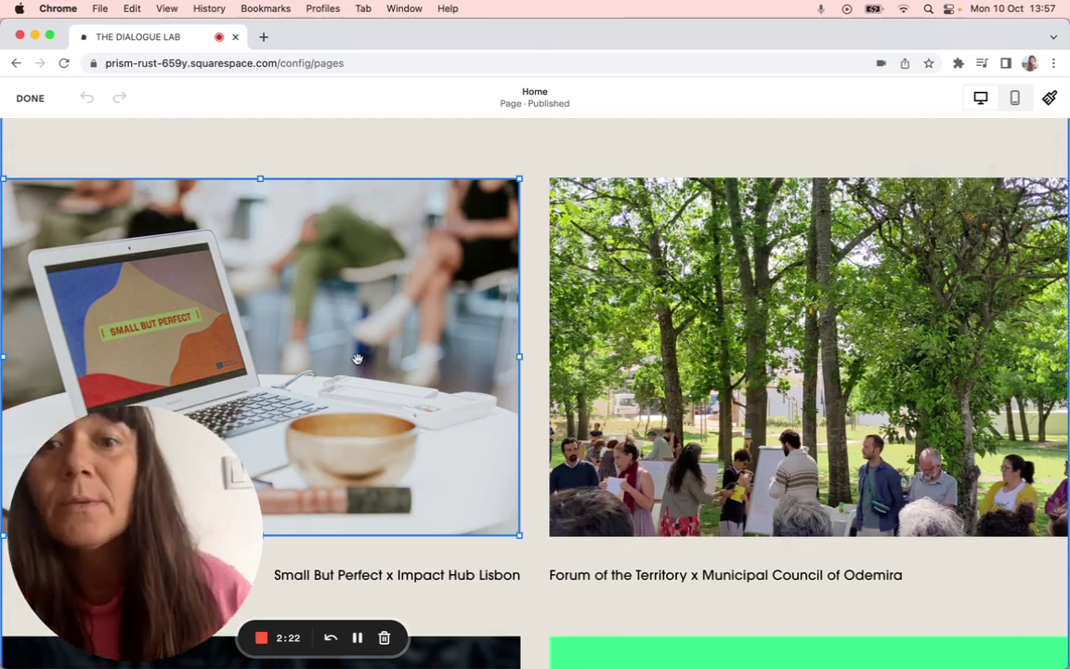
Step: Set the Small But Perfect image's link to On Image and bring up the Link Editor
double_click(357, 358)
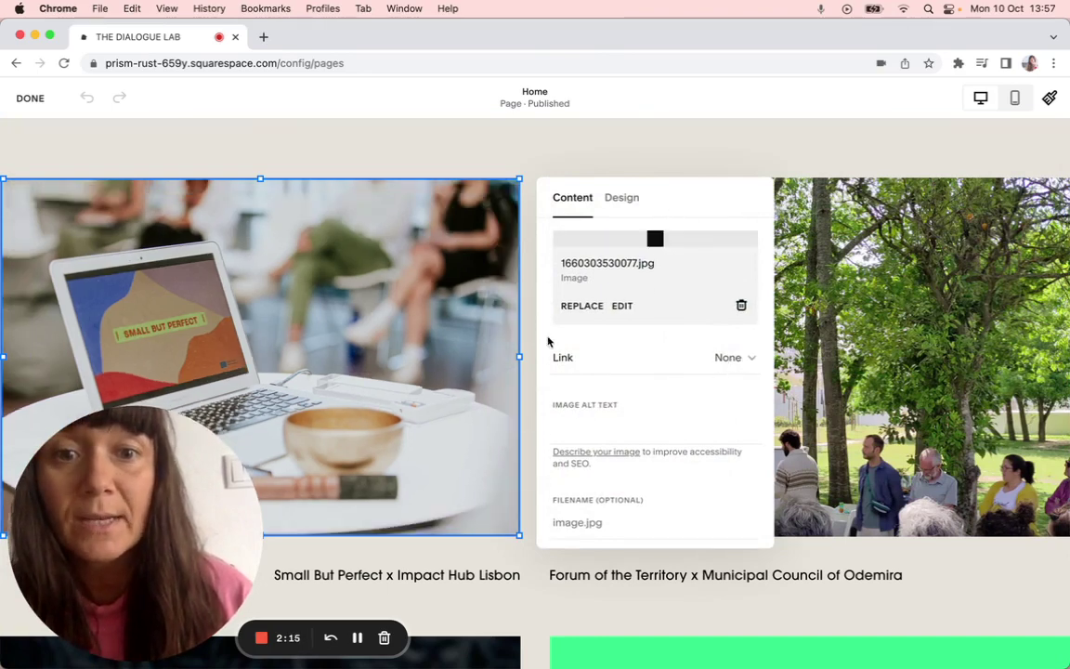
click(752, 360)
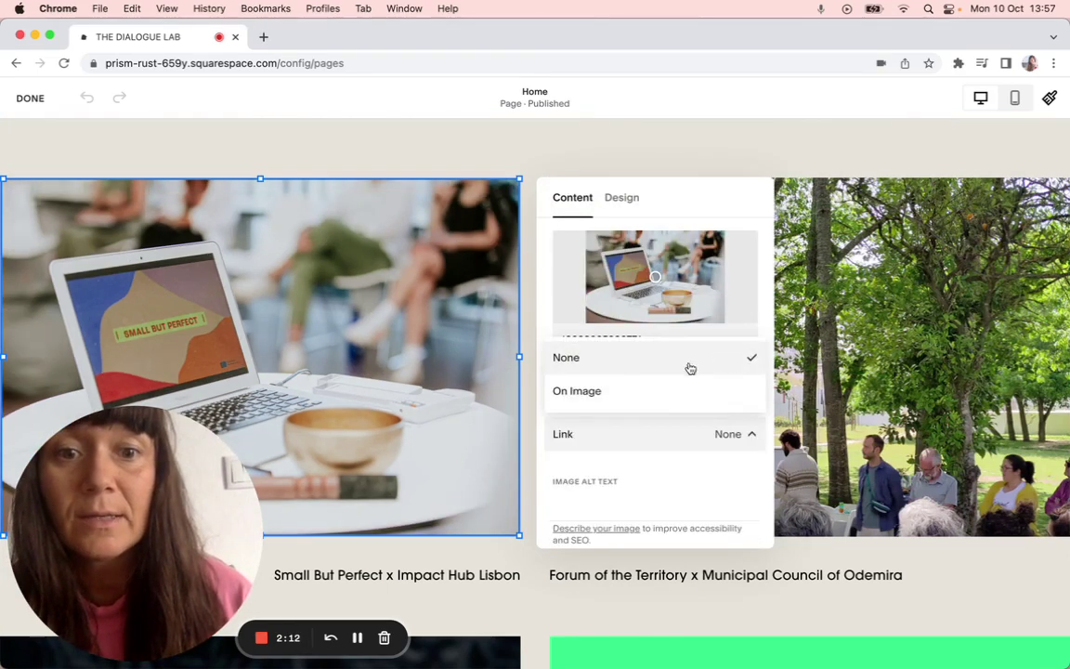
click(604, 395)
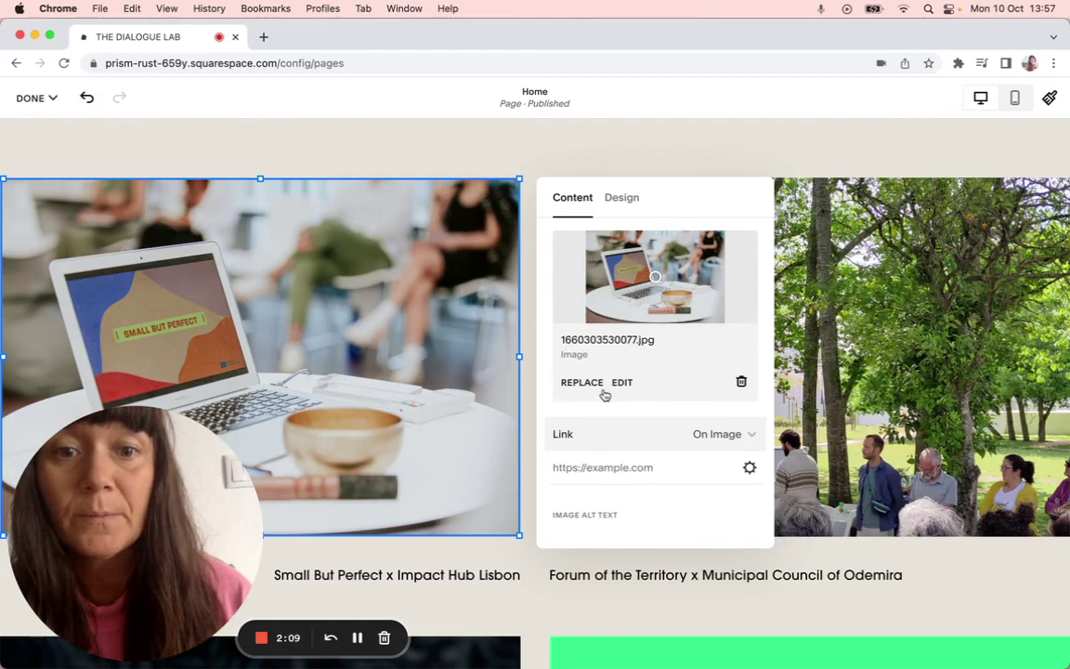
click(585, 472)
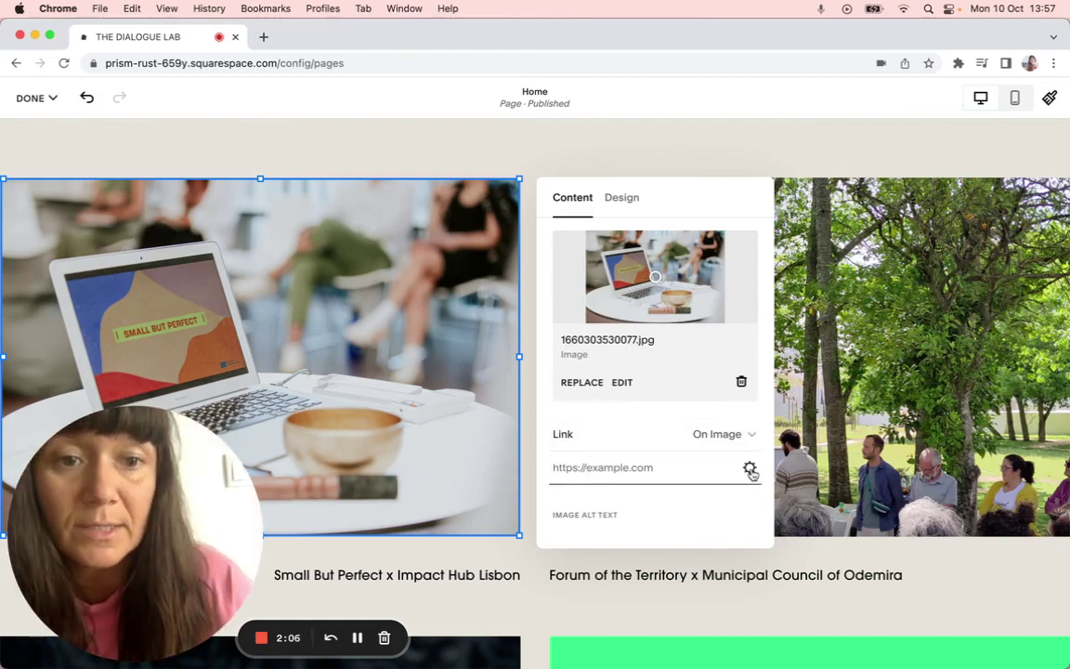
click(750, 470)
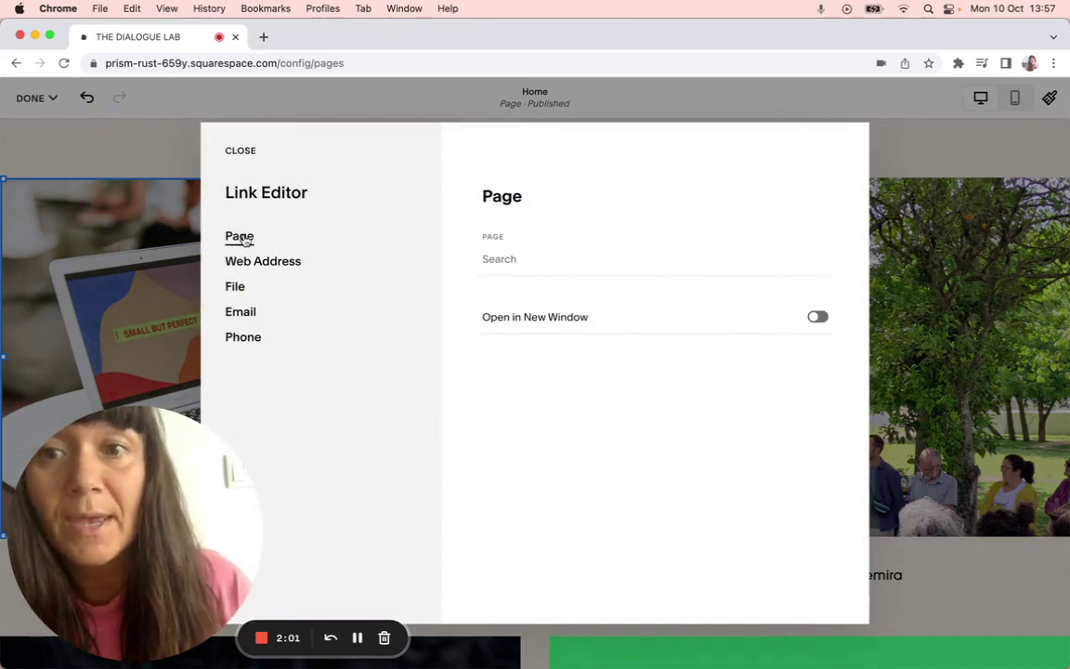
Step: Choose the Project-Impact- Hub- Lisbon page (/impact-hub-lisbon) as the image's link and save
click(514, 257)
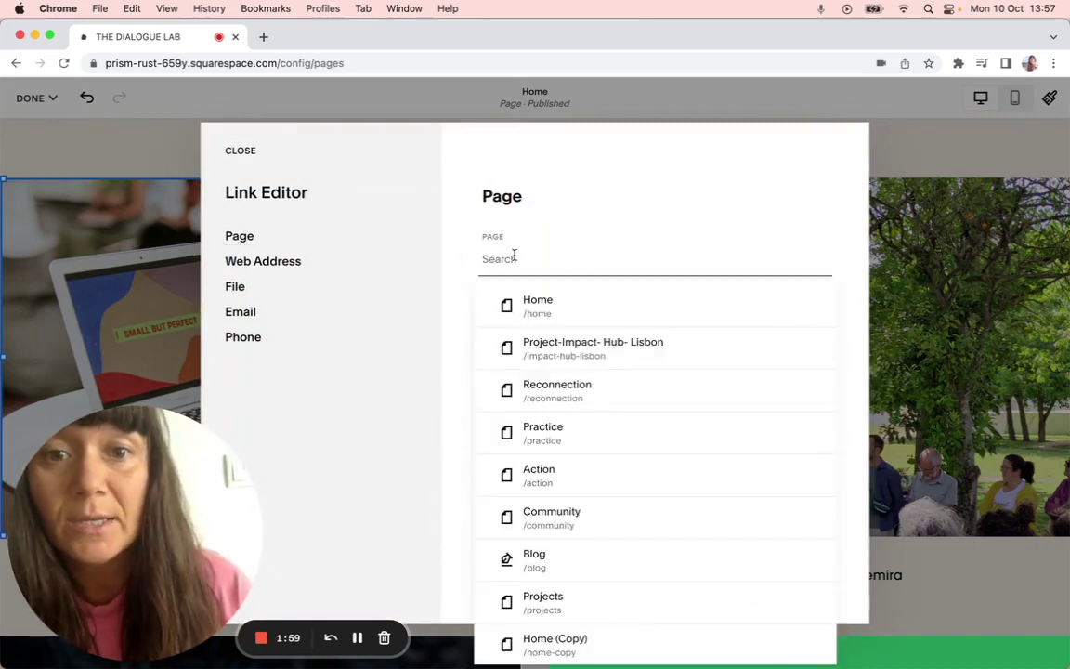
click(549, 351)
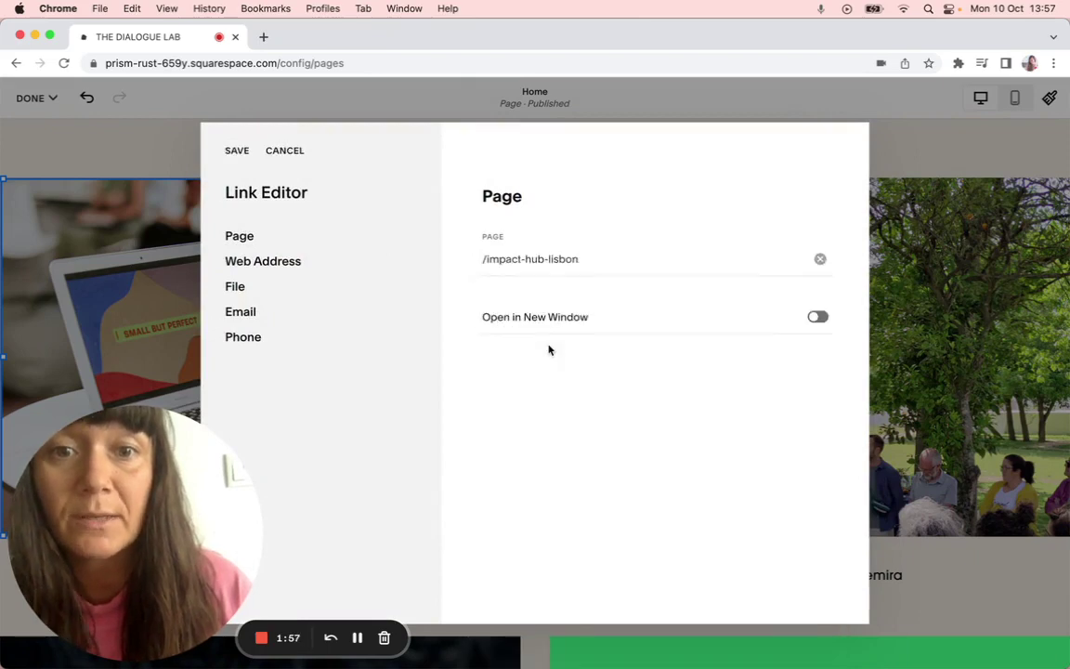
click(236, 152)
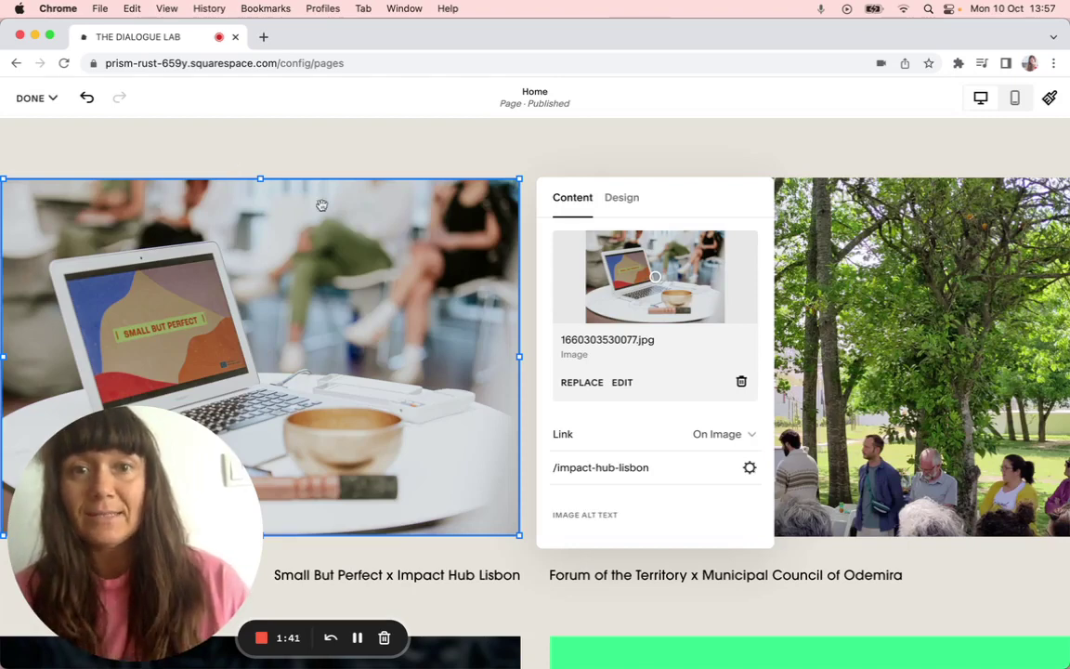
Step: Save the homepage edits from the DONE menu
click(44, 96)
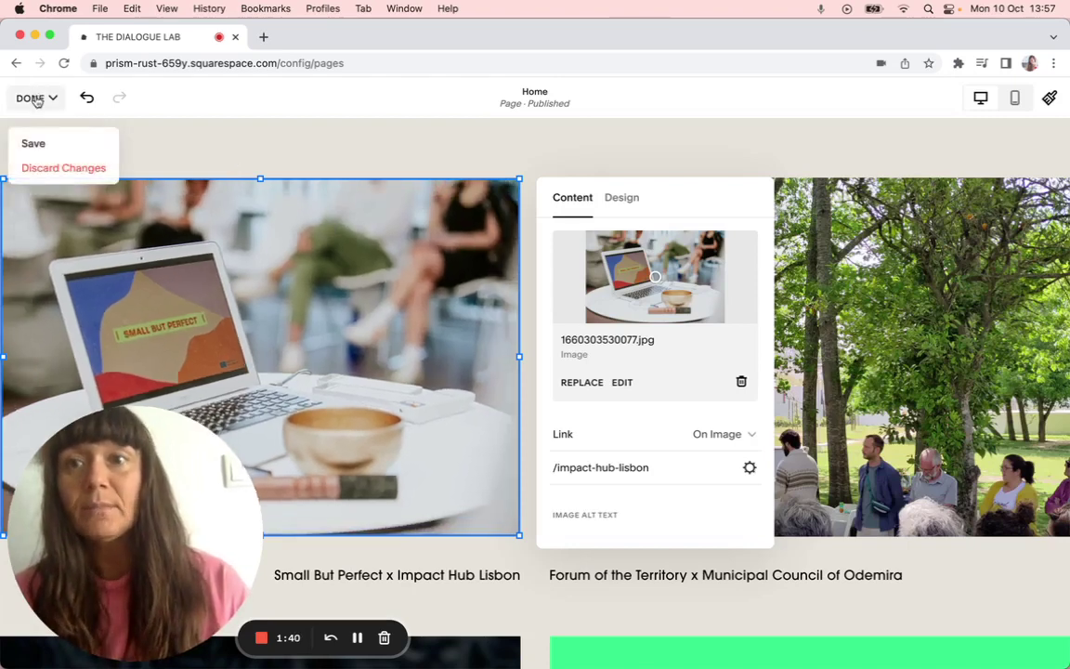
click(37, 147)
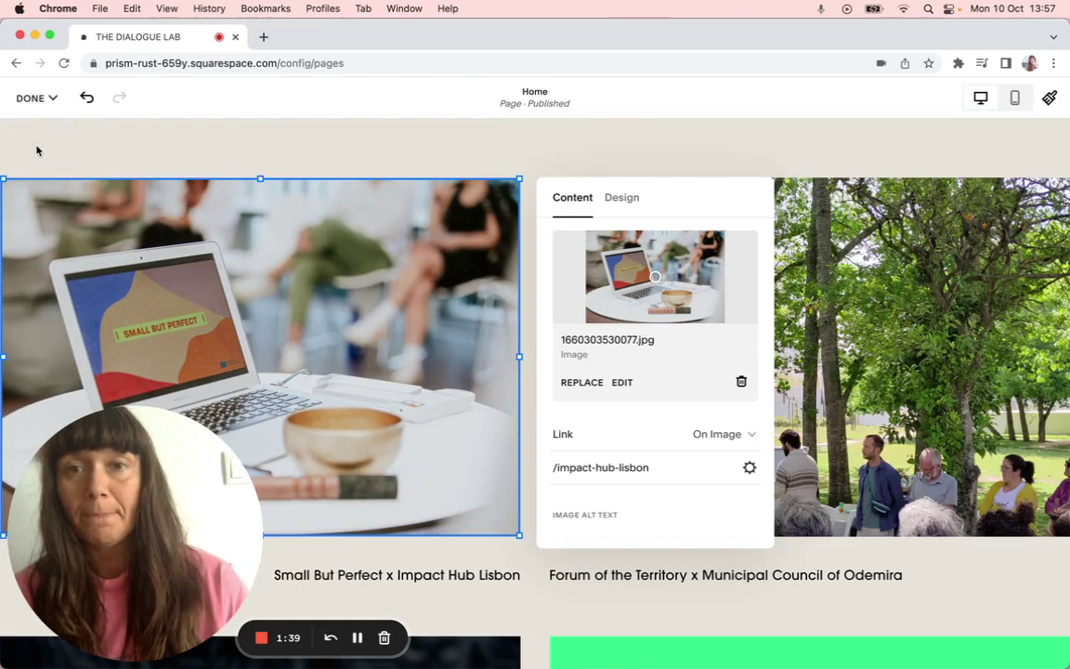